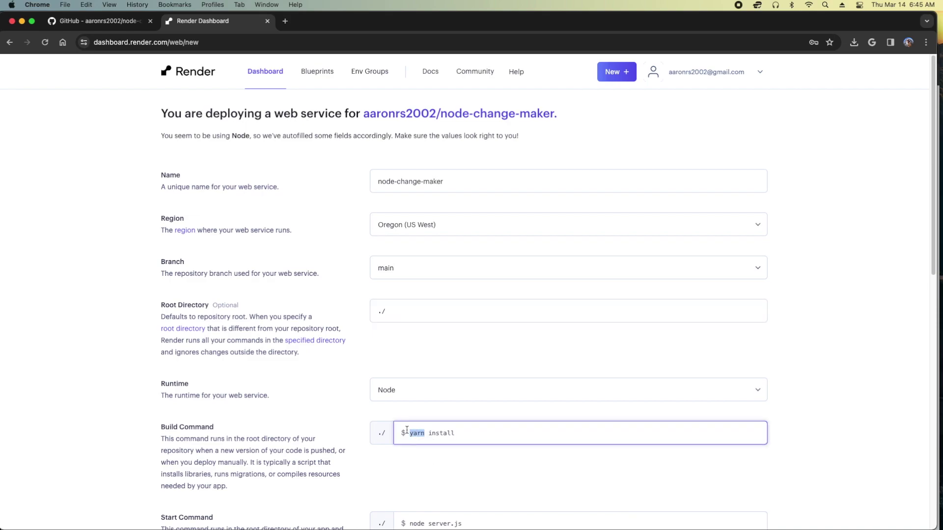
# Create the node-change-maker web service with build command npm install on the Free instance
pyautogui.write('npm')
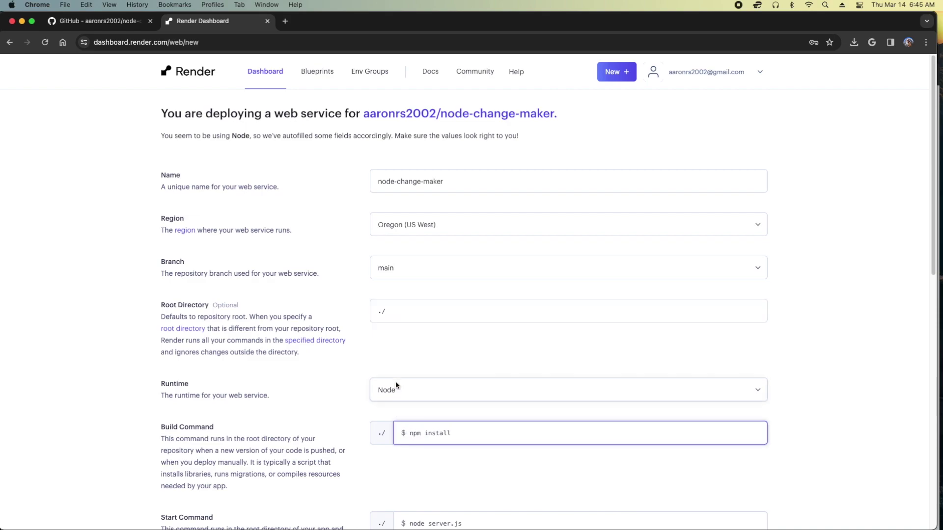
pyautogui.scroll(-5, 394, 383)
pyautogui.scroll(-5, 393, 382)
pyautogui.click(456, 226)
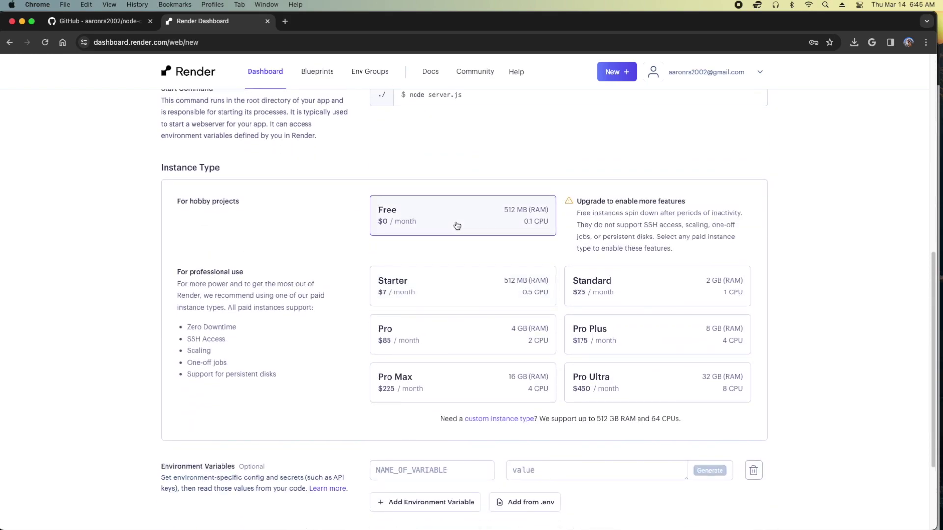
pyautogui.scroll(-3, 326, 280)
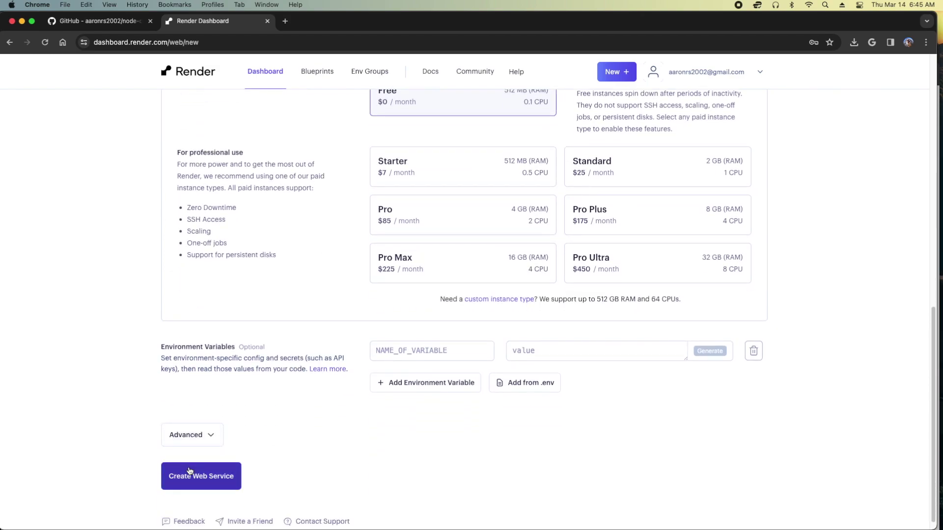
pyautogui.click(192, 483)
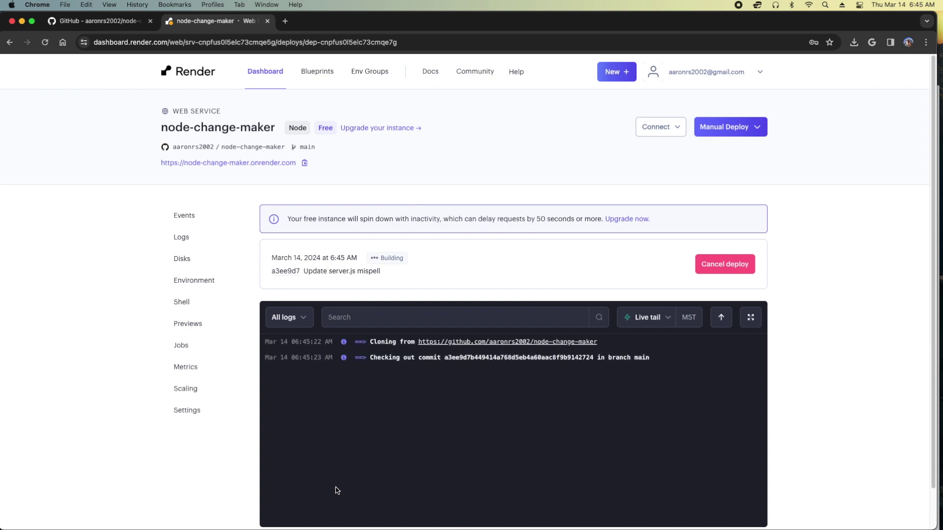
# Review the first deploy's npm install build log, Events and Logs, then go to the GitHub repository
pyautogui.scroll(-2, 332, 486)
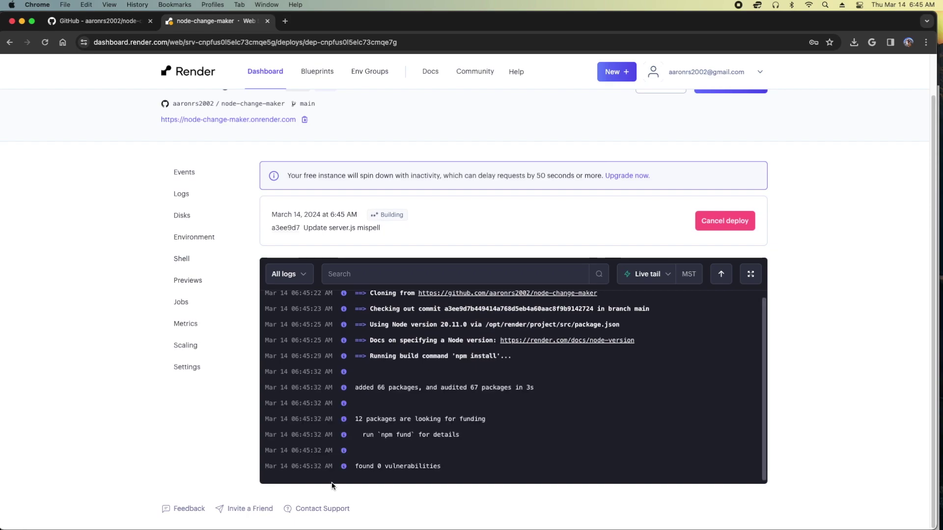
pyautogui.scroll(1, 517, 426)
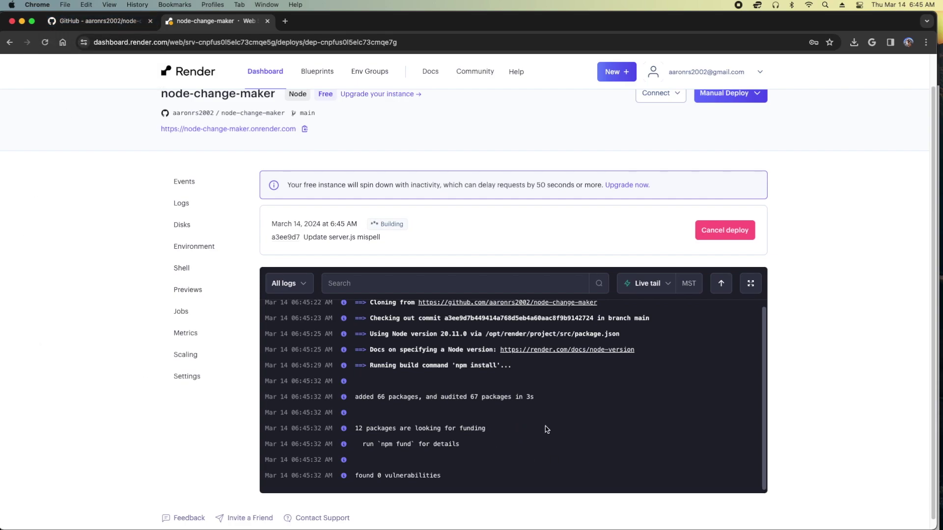
pyautogui.scroll(-1, 524, 434)
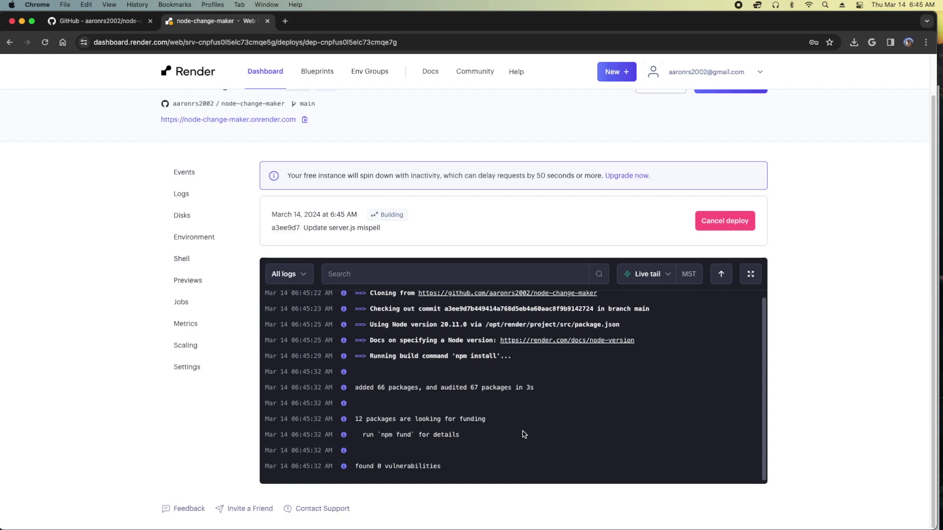
pyautogui.click(183, 172)
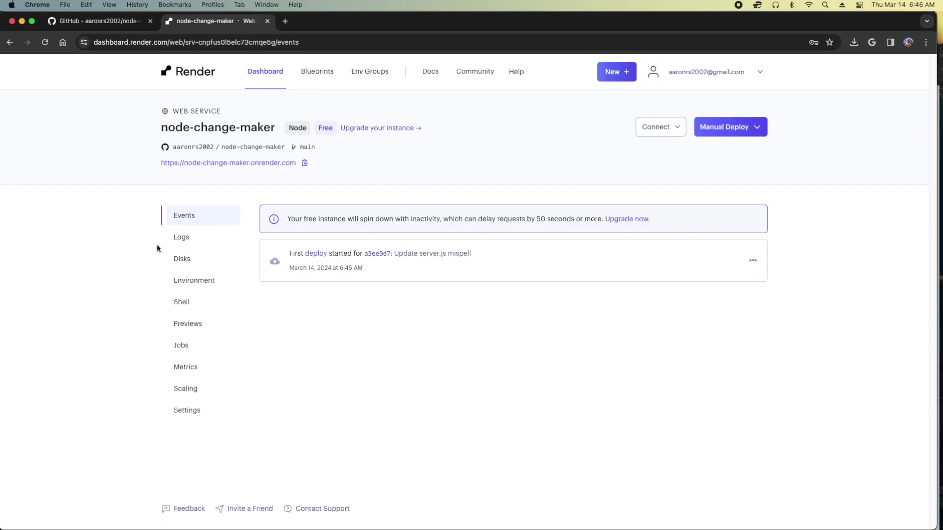
pyautogui.click(203, 243)
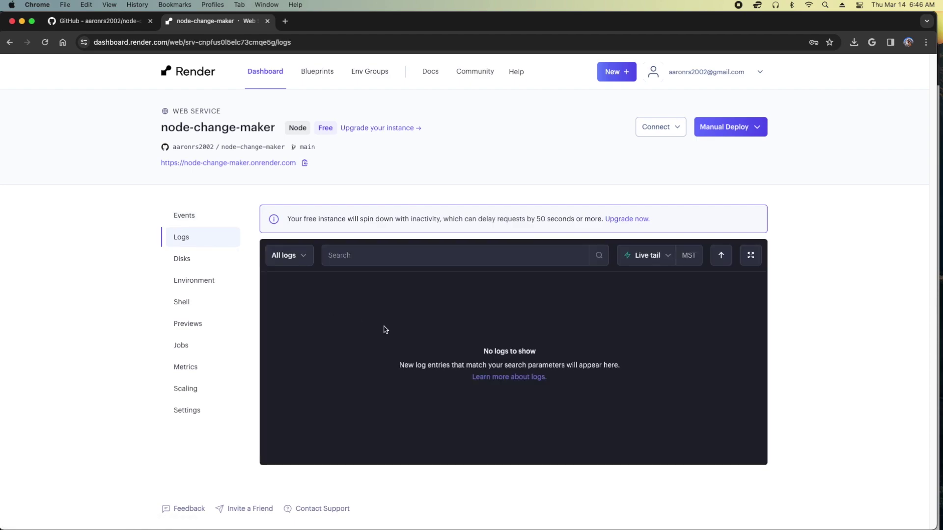
pyautogui.click(114, 22)
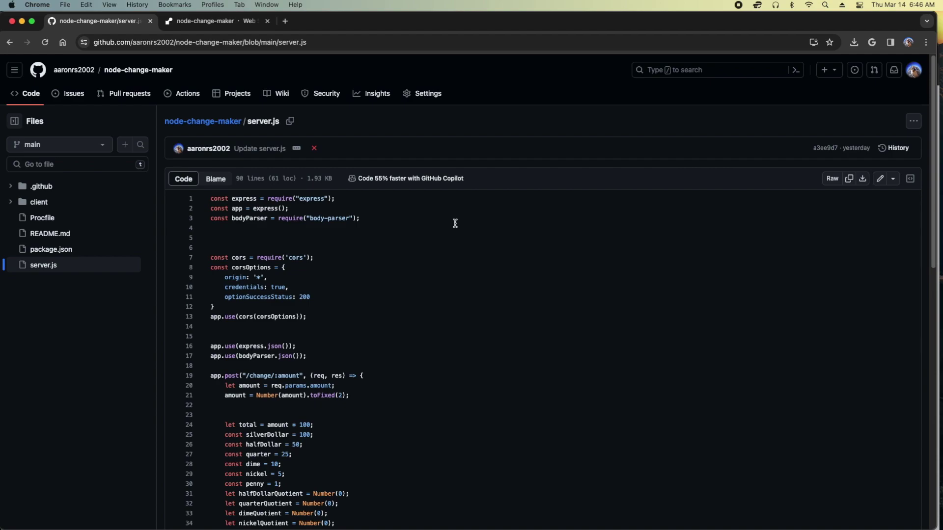
# Open the live node-change-maker GitHub Pages site from the repository's Pages settings
pyautogui.click(419, 93)
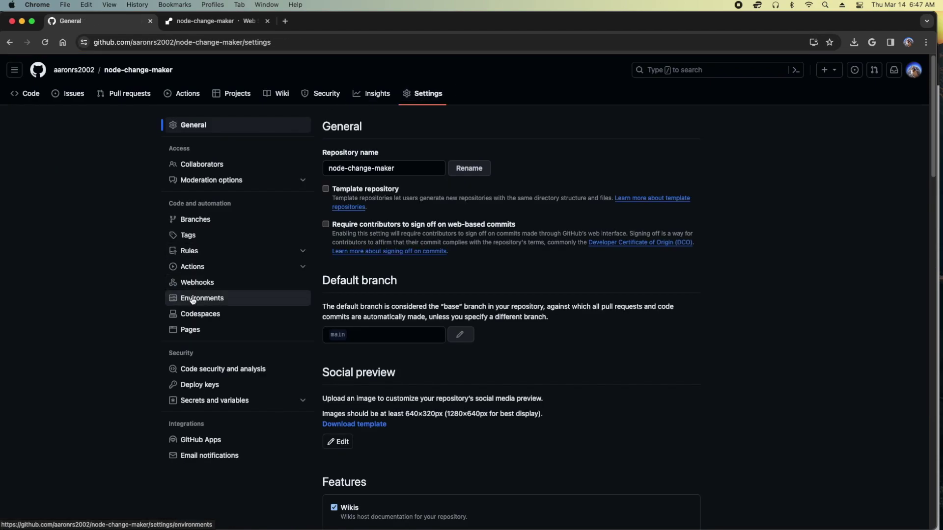
pyautogui.click(193, 330)
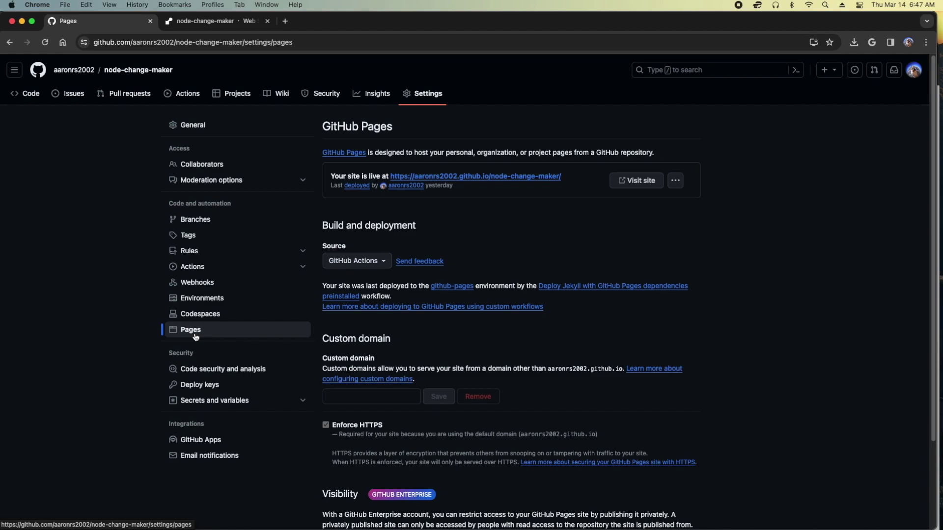
pyautogui.click(502, 177)
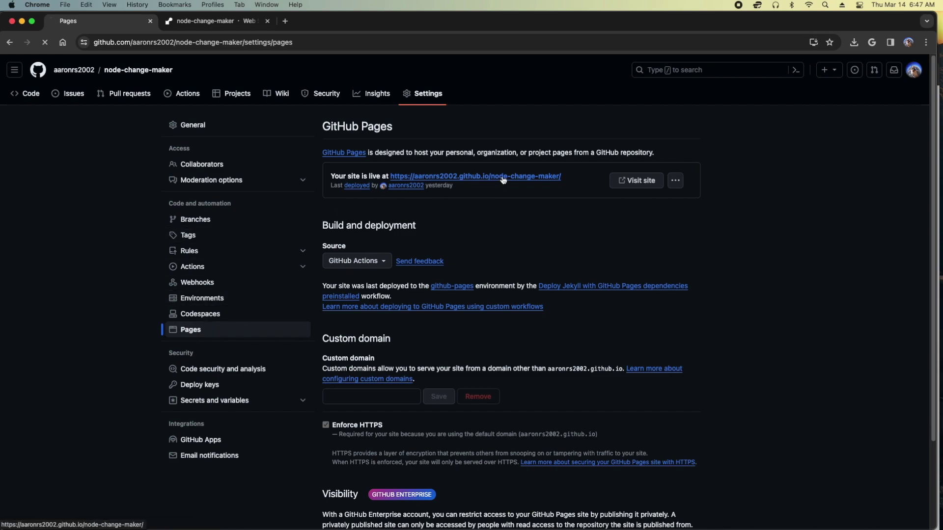
# Load client/index.html on the Pages site, then return to the Render logs
pyautogui.click(255, 43)
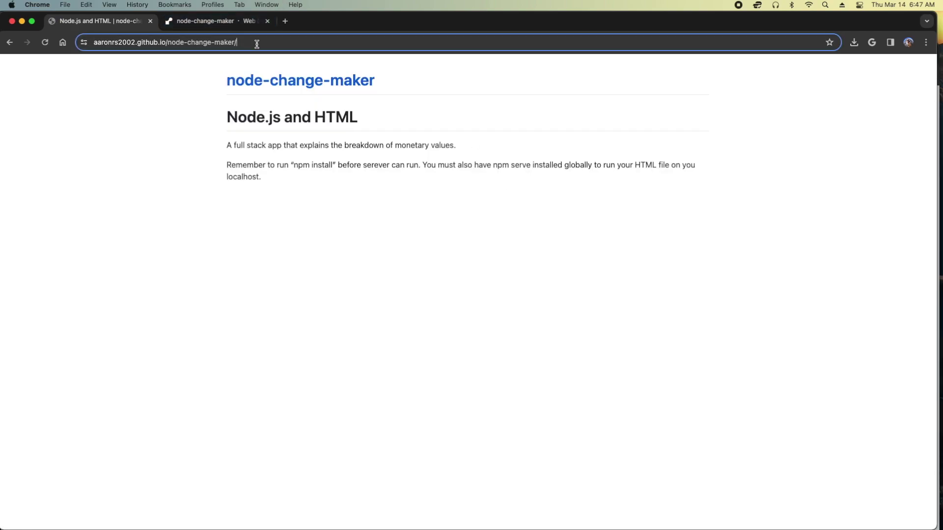
pyautogui.write('client')
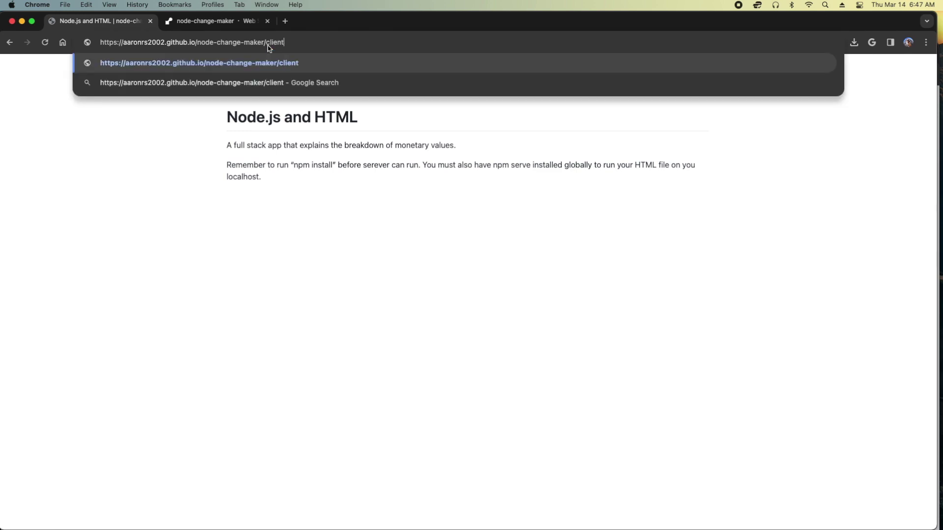
pyautogui.write('/inde')
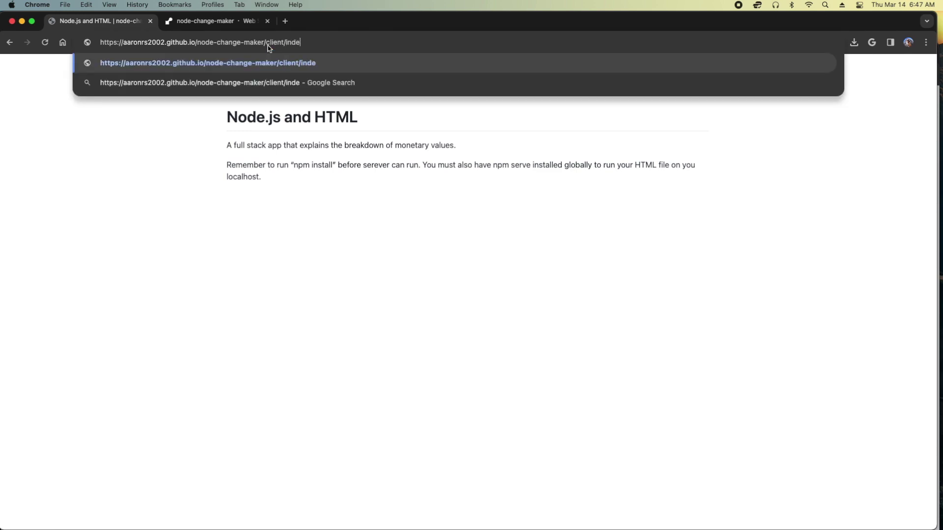
pyautogui.write('x.html')
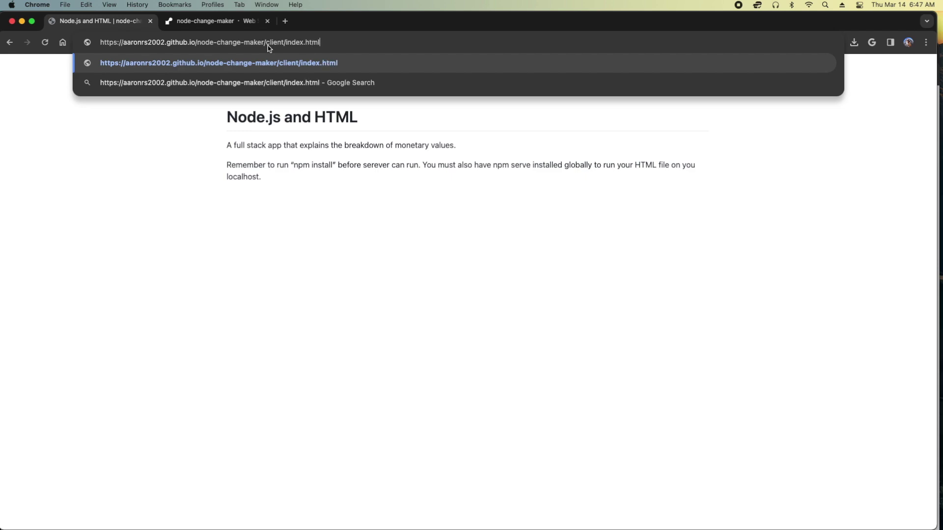
pyautogui.press('Return')
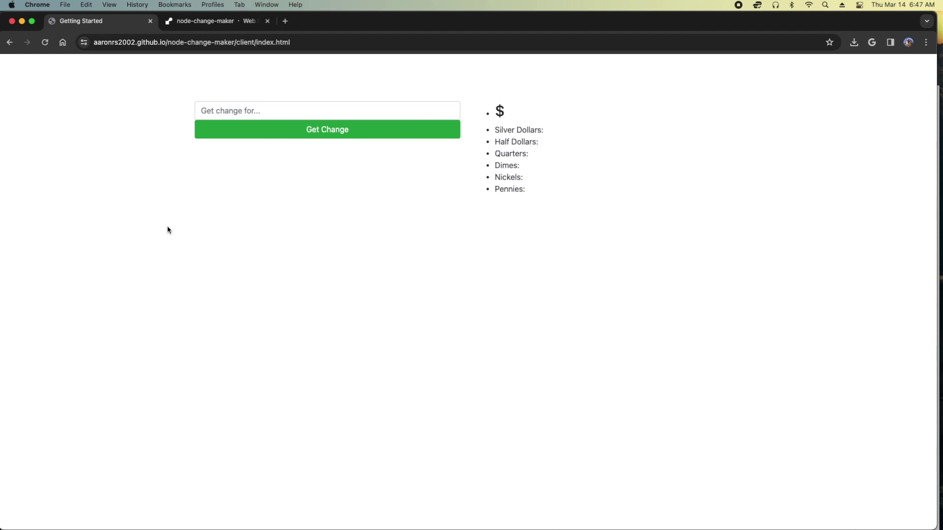
pyautogui.click(216, 20)
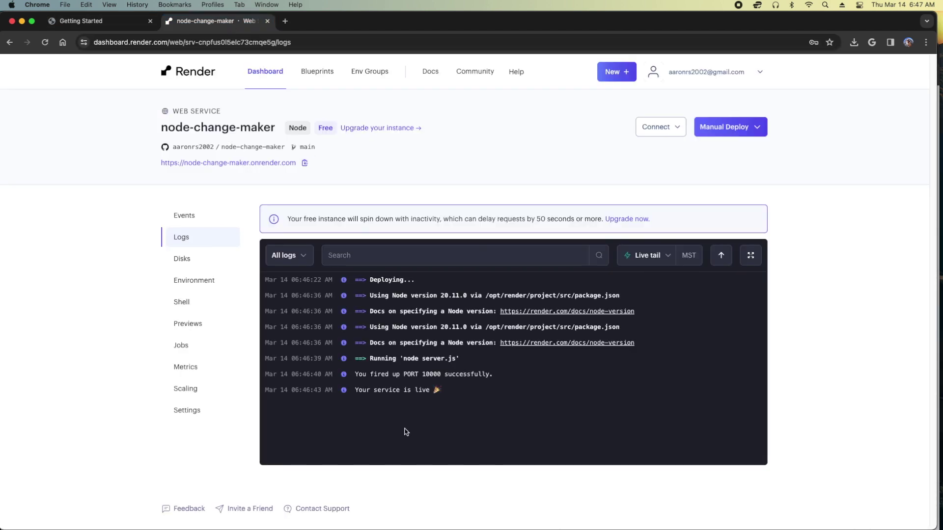
# Highlight the 'Your service is live' log line and copy the onrender.com service URL
pyautogui.moveTo(430, 390); pyautogui.dragTo(359, 390)
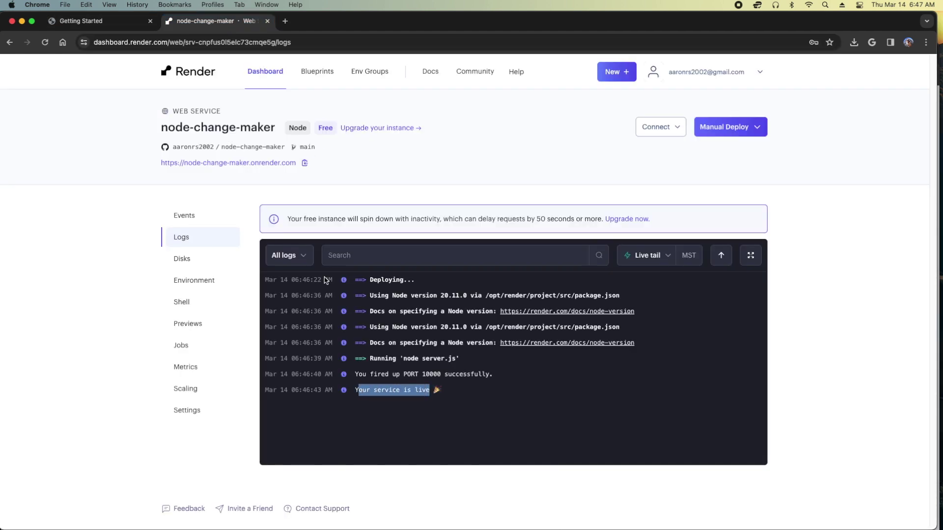
pyautogui.click(304, 166)
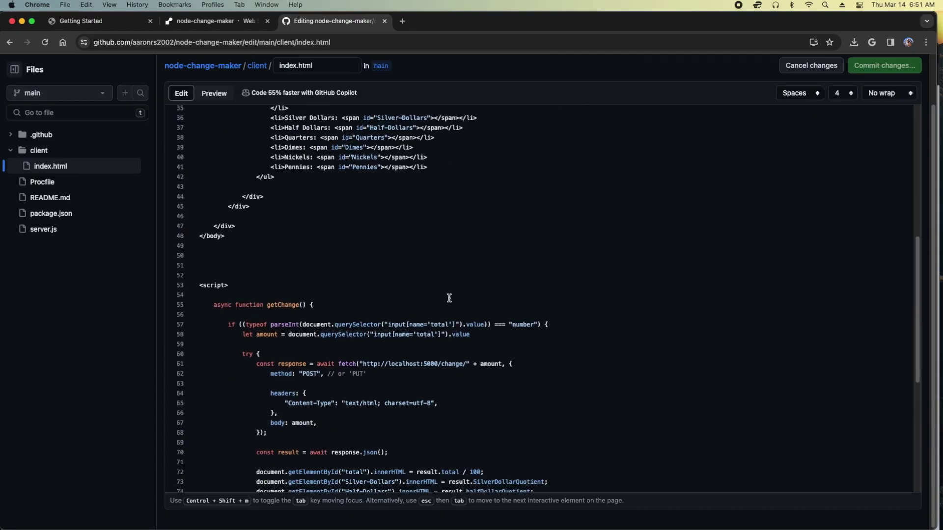
# Point index.html's fetch at the Render URL instead of localhost:5000; commit with 'adding path to client side'
pyautogui.moveTo(437, 364); pyautogui.dragTo(363, 364)
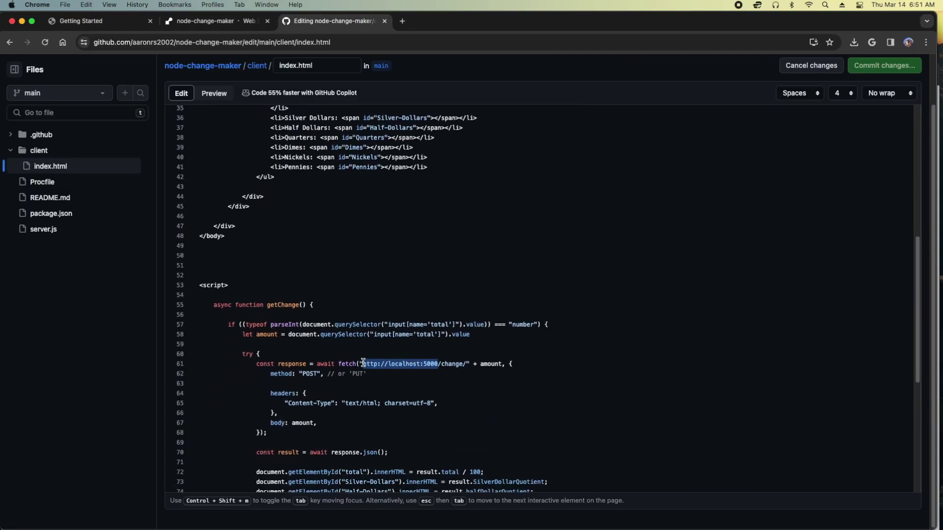
pyautogui.press('super+v')
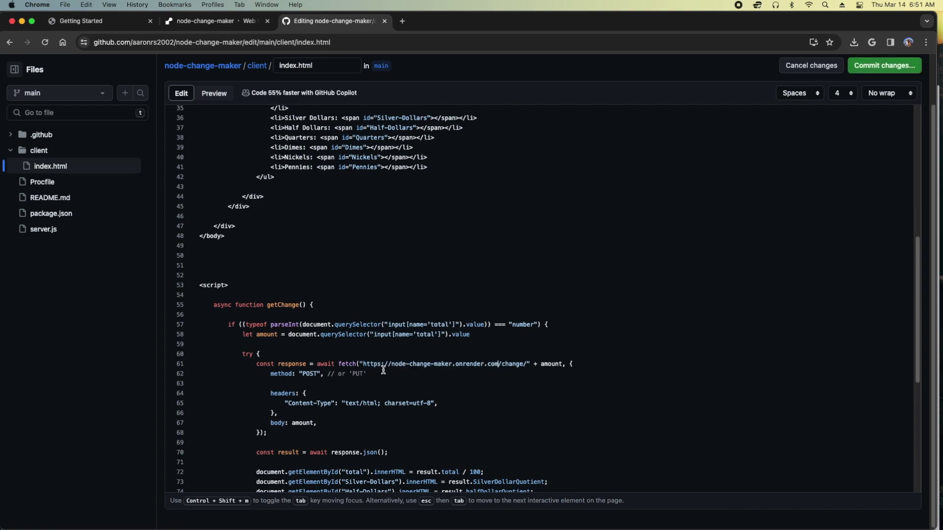
pyautogui.click(882, 66)
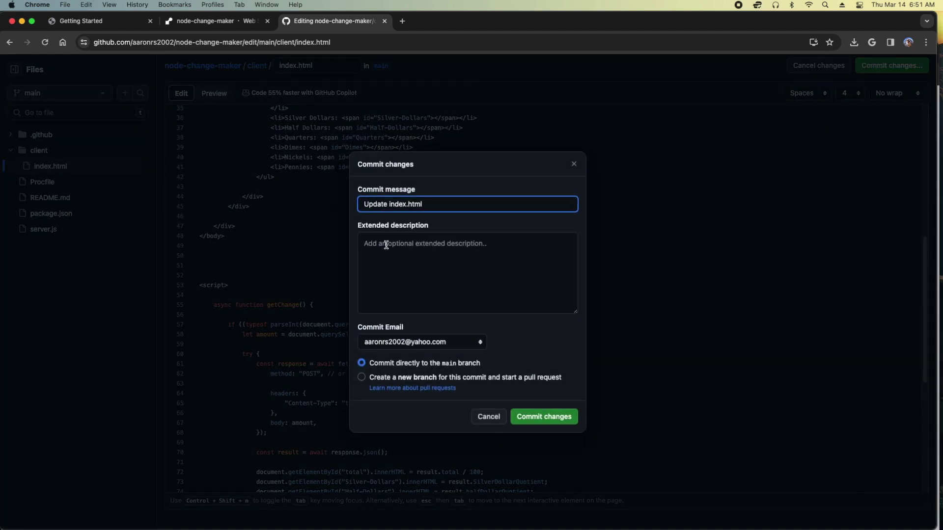
pyautogui.click(389, 265)
pyautogui.write('adding path ')
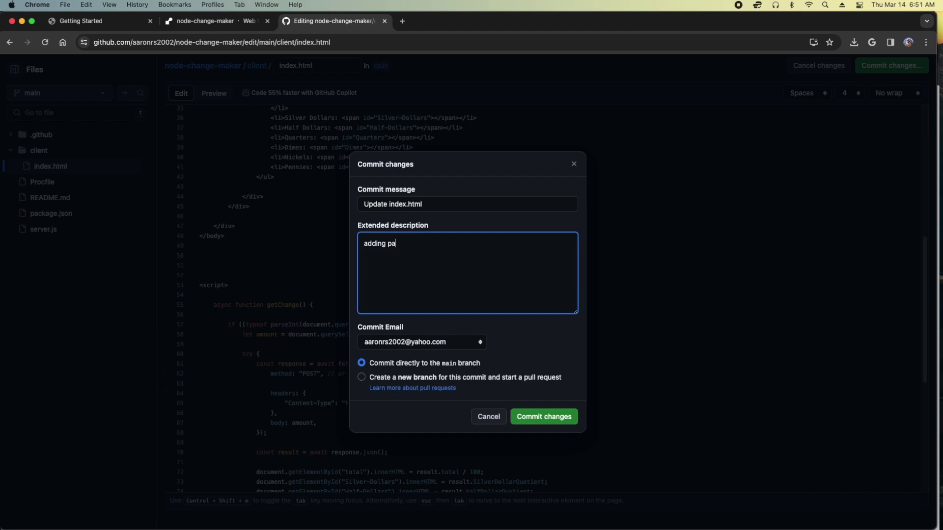
pyautogui.write('to client side')
pyautogui.click(546, 419)
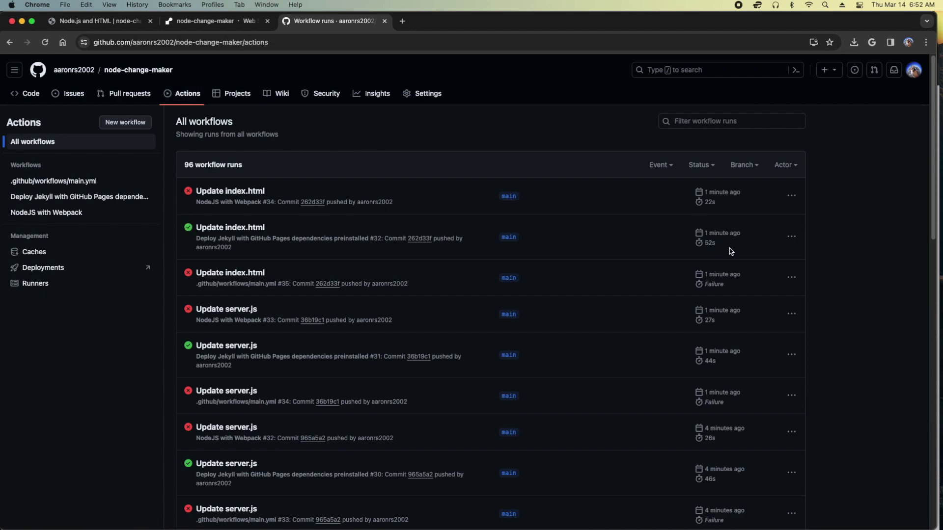
# Review the Update index.html workflow runs, then return to the Render service logs
pyautogui.moveTo(731, 251); pyautogui.dragTo(678, 205)
pyautogui.click(203, 24)
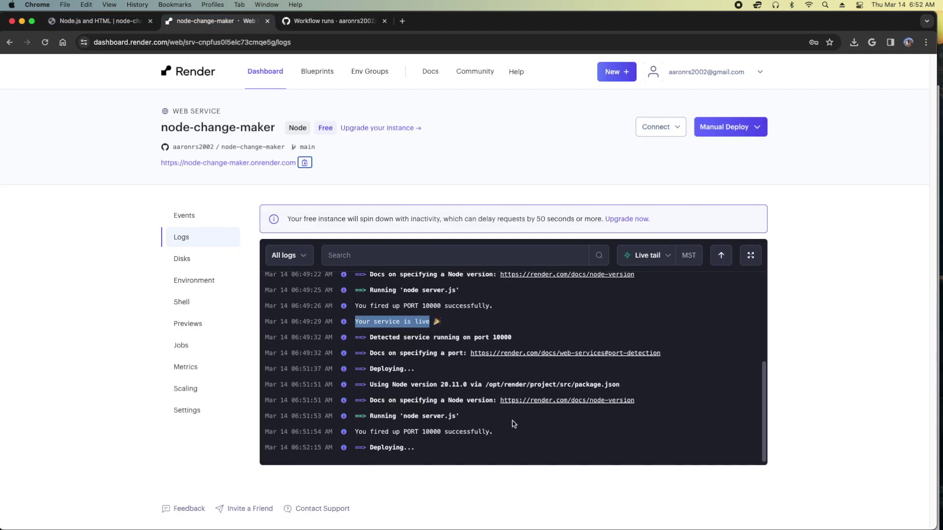
# Follow the Render logs until the new deploy reports the service running on port 10000
pyautogui.moveTo(430, 461); pyautogui.dragTo(298, 443)
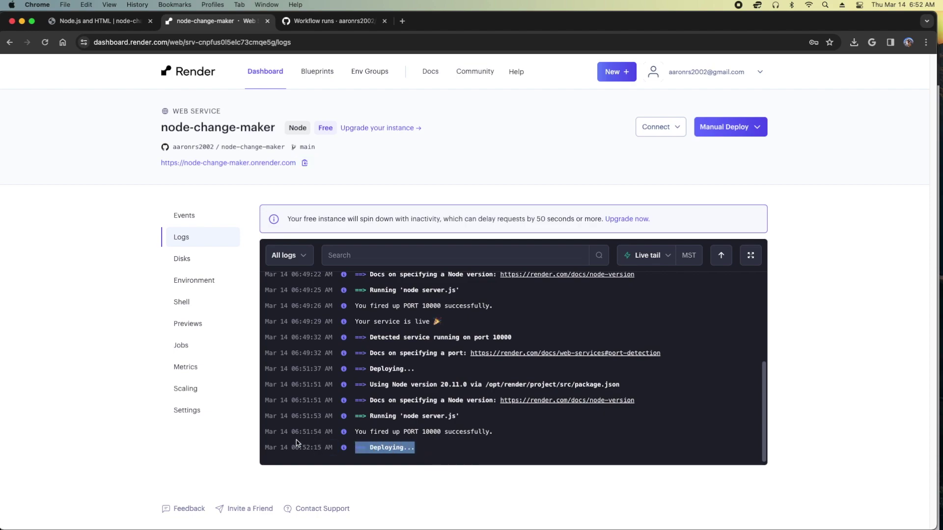
pyautogui.click(622, 455)
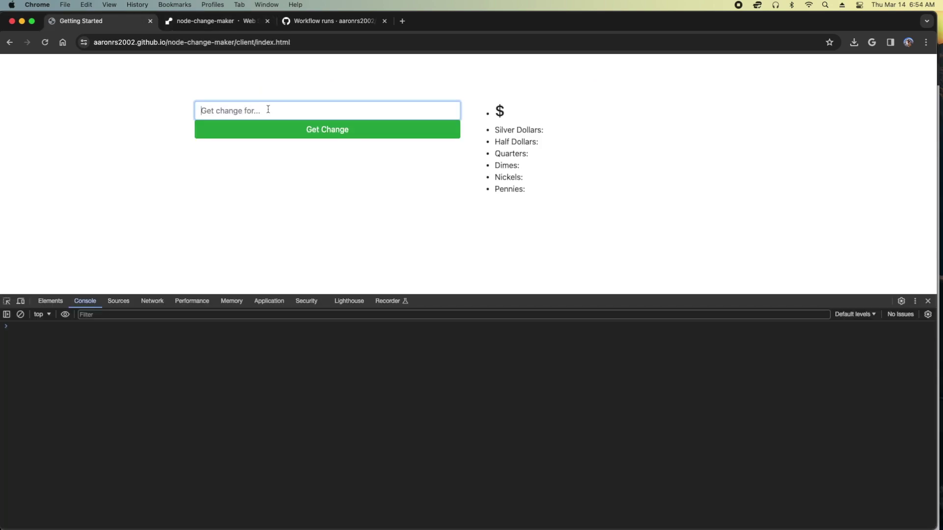
# Request change breakdowns for 2.33 and 5.88 with the DevTools Network panel open
pyautogui.write('2.33')
pyautogui.click(152, 301)
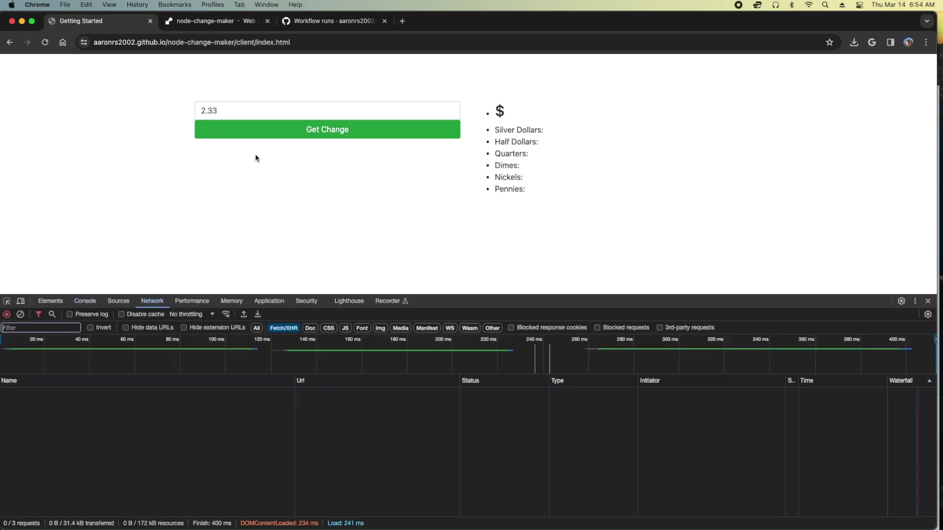
pyautogui.click(311, 132)
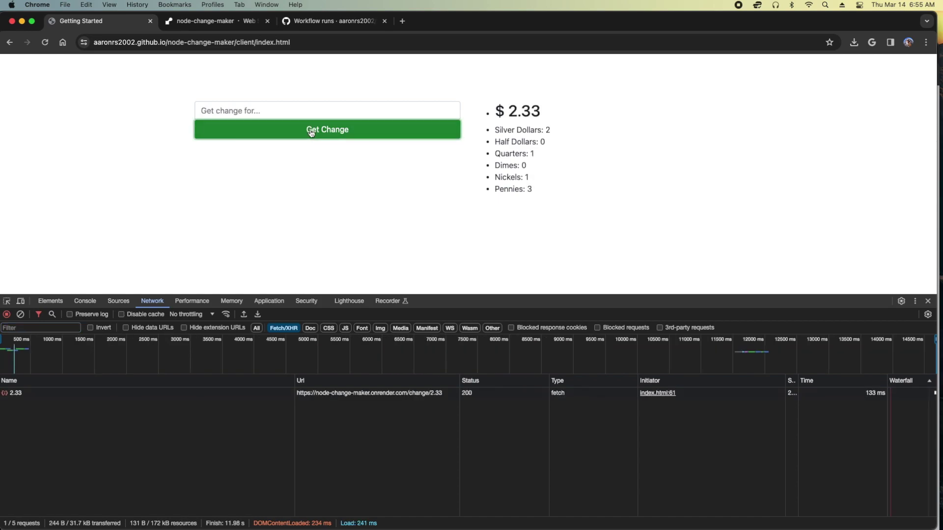
pyautogui.click(236, 111)
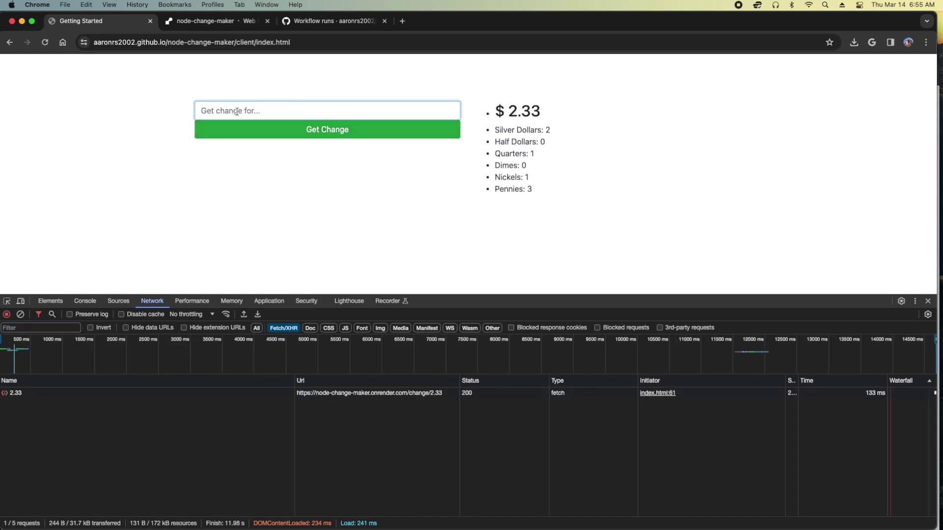
pyautogui.write('5.88')
pyautogui.click(313, 129)
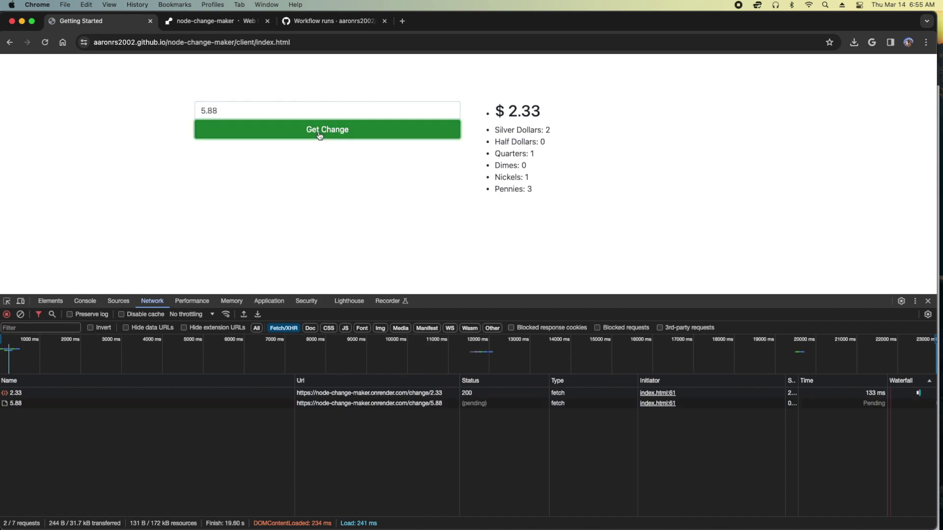
# Inspect both change requests' headers, payload, response, initiator and timing in the Network panel
pyautogui.click(139, 393)
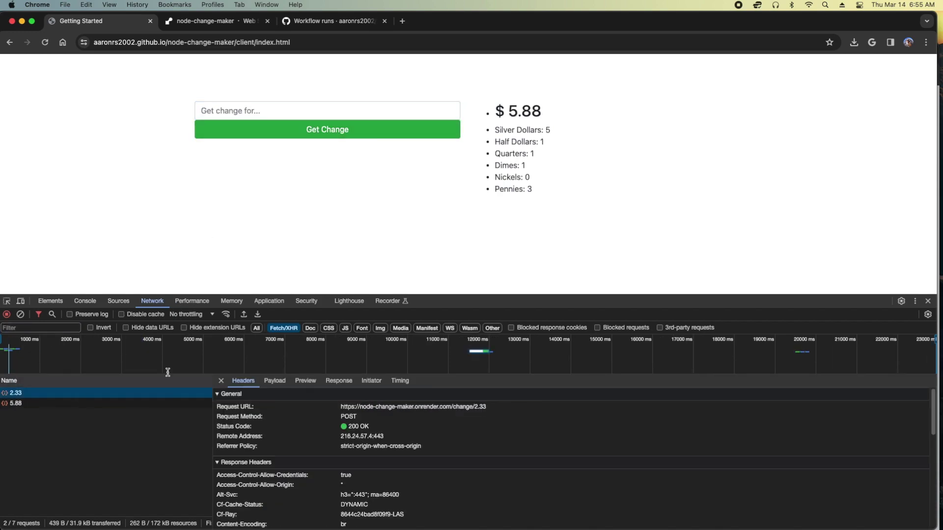
pyautogui.click(274, 381)
pyautogui.click(305, 381)
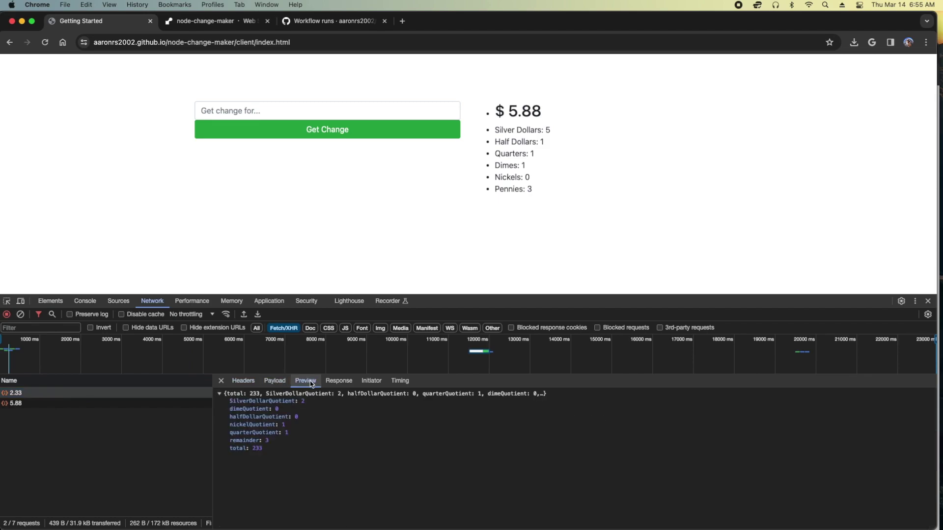
pyautogui.click(338, 381)
pyautogui.click(371, 381)
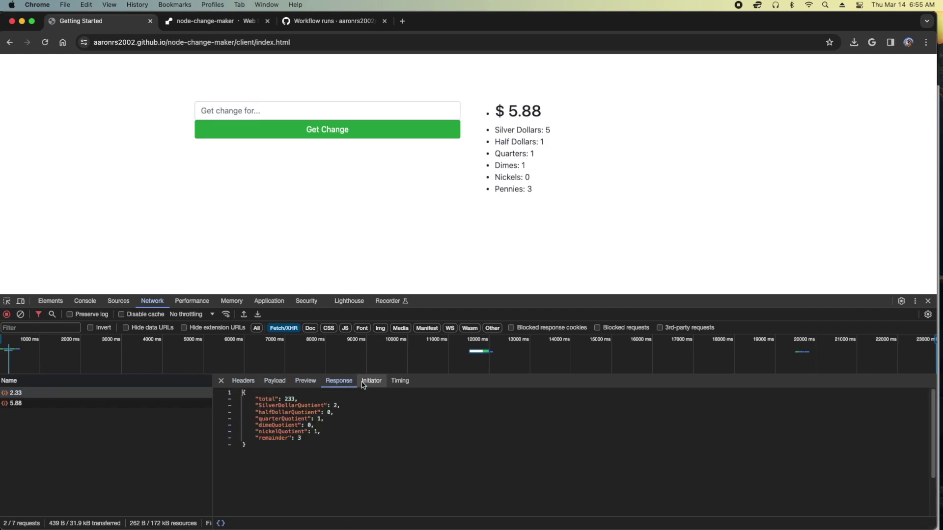
pyautogui.click(401, 381)
pyautogui.click(62, 407)
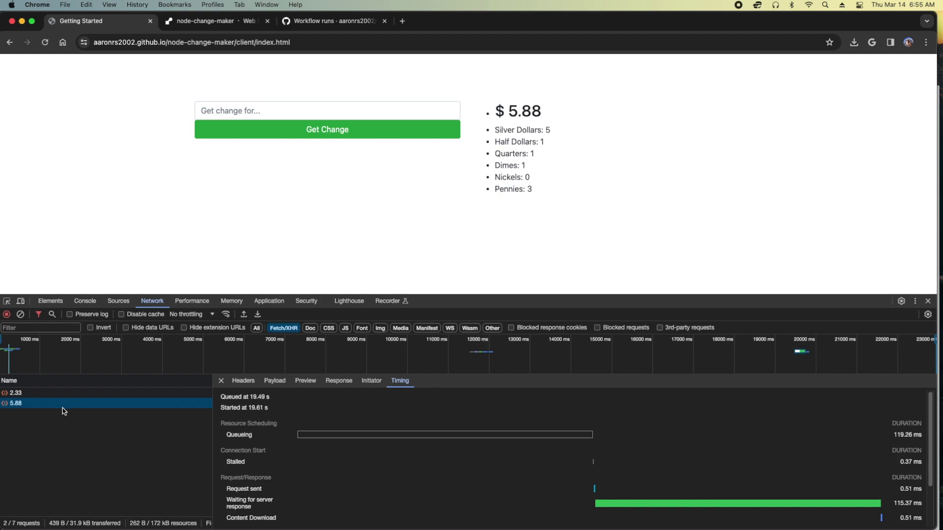
pyautogui.click(275, 381)
pyautogui.click(243, 382)
pyautogui.scroll(-2, 272, 436)
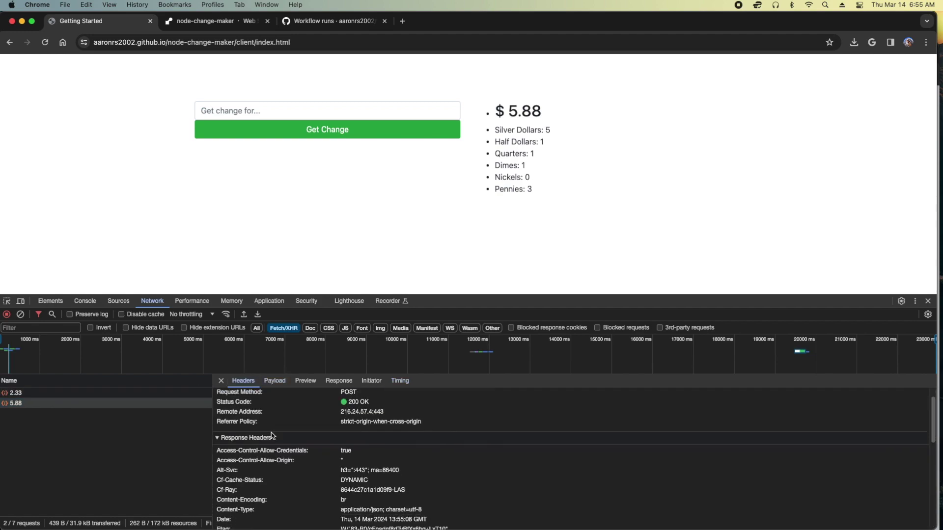
pyautogui.scroll(-2, 279, 438)
pyautogui.scroll(4, 281, 439)
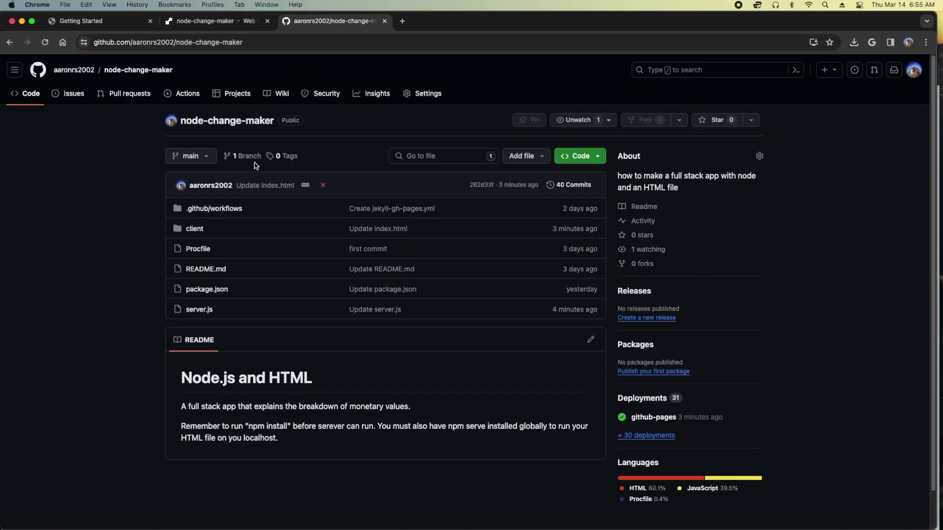
# Edit server.js to replace the wildcard CORS origin with the GitHub Pages origin
pyautogui.click(208, 312)
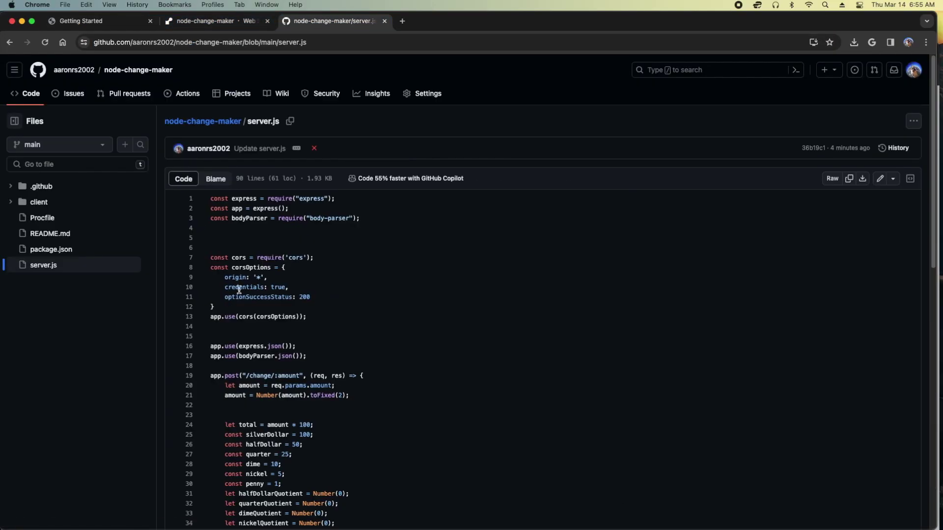
pyautogui.click(257, 278)
pyautogui.click(880, 178)
pyautogui.moveTo(241, 248); pyautogui.dragTo(246, 248)
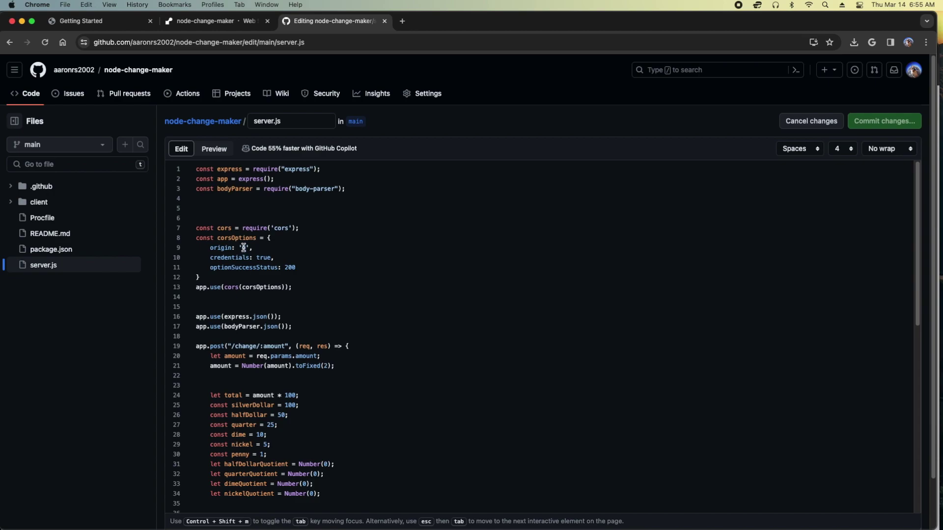
pyautogui.press('super+c')
pyautogui.press('super+v')
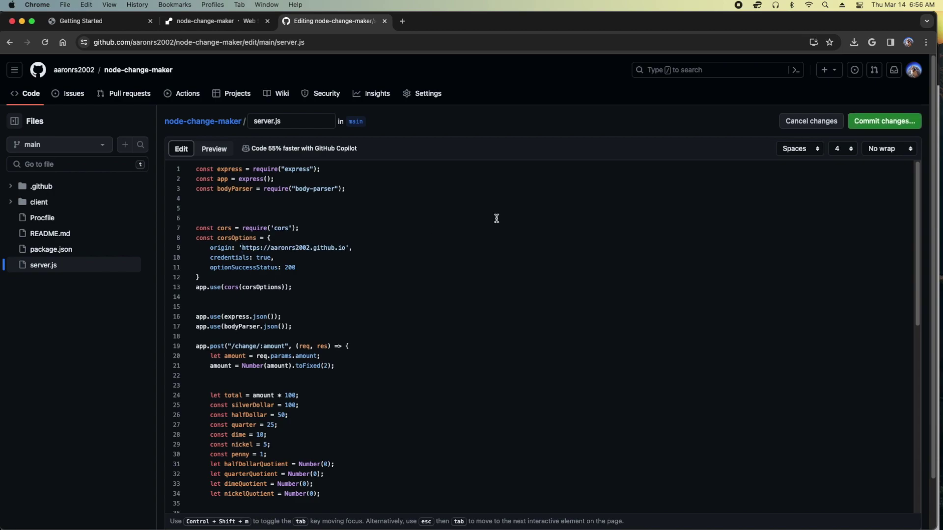
# Commit the server.js change with description 'cors update', then return to the Render logs
pyautogui.click(889, 122)
pyautogui.click(409, 264)
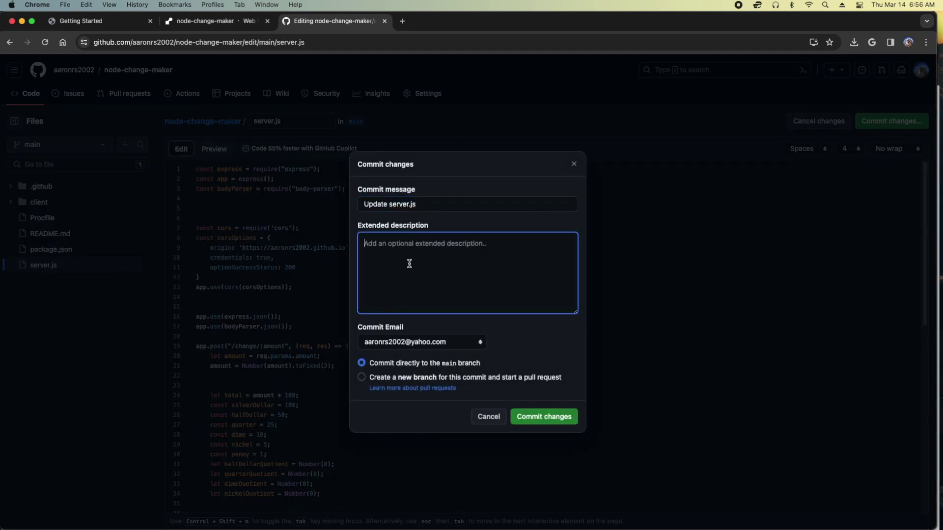
pyautogui.write('o')
pyautogui.write('ors update')
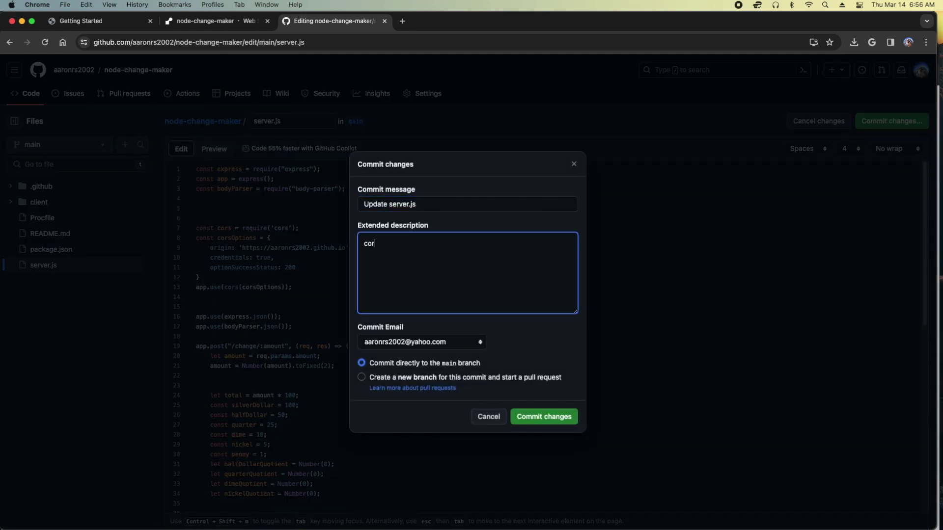
pyautogui.click(544, 416)
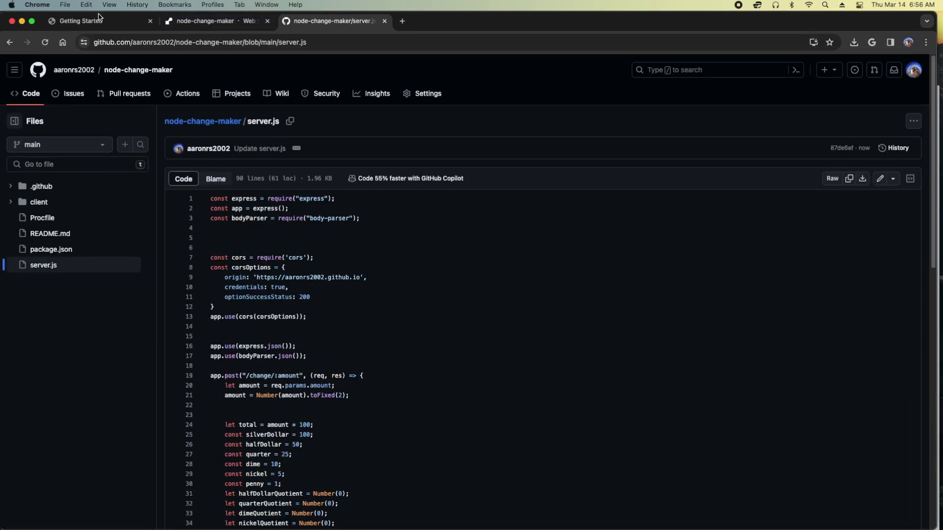
pyautogui.click(199, 22)
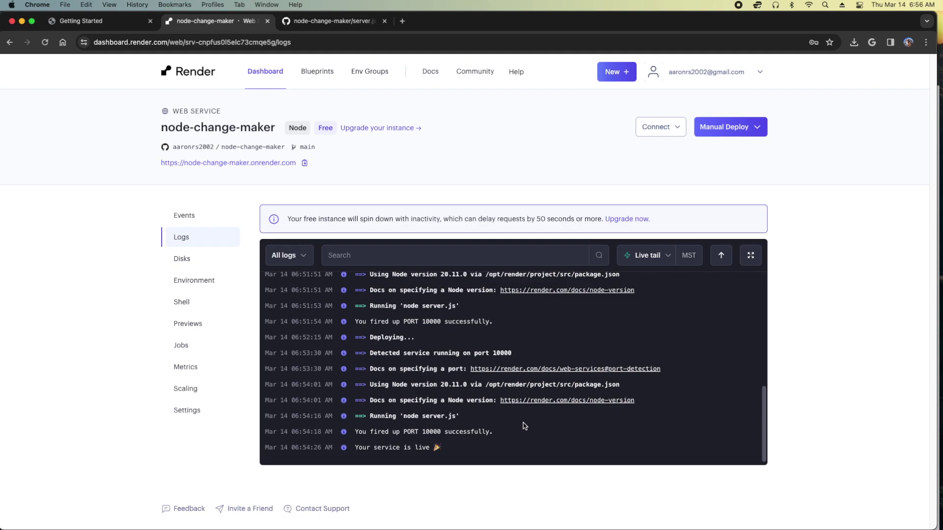
# Confirm in Events that the 'cors update' commit auto-deployed, then check the logs show the service live
pyautogui.click(191, 216)
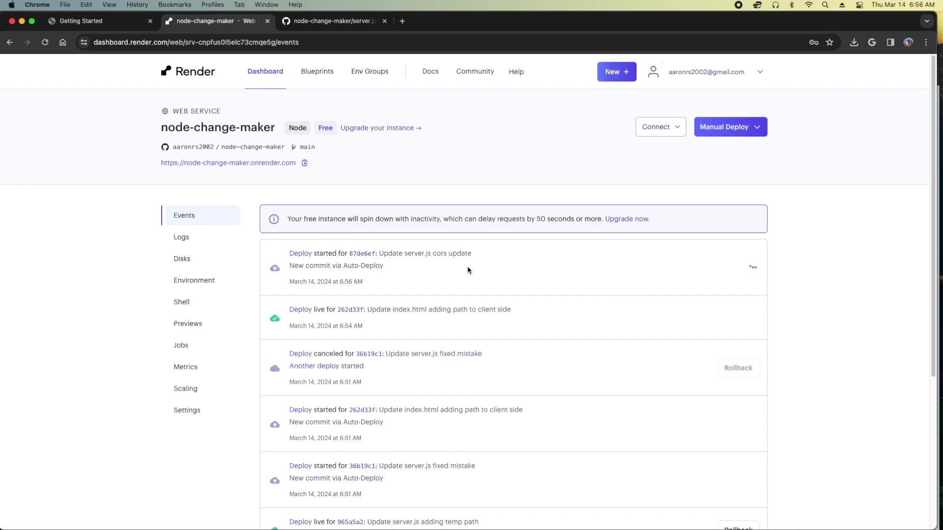
pyautogui.moveTo(484, 256); pyautogui.dragTo(433, 254)
pyautogui.moveTo(384, 265); pyautogui.dragTo(290, 266)
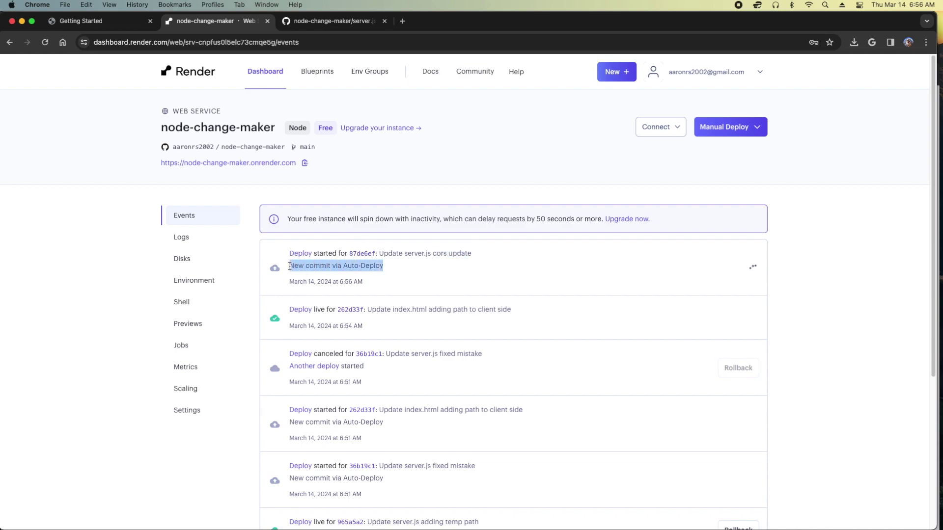
pyautogui.click(203, 244)
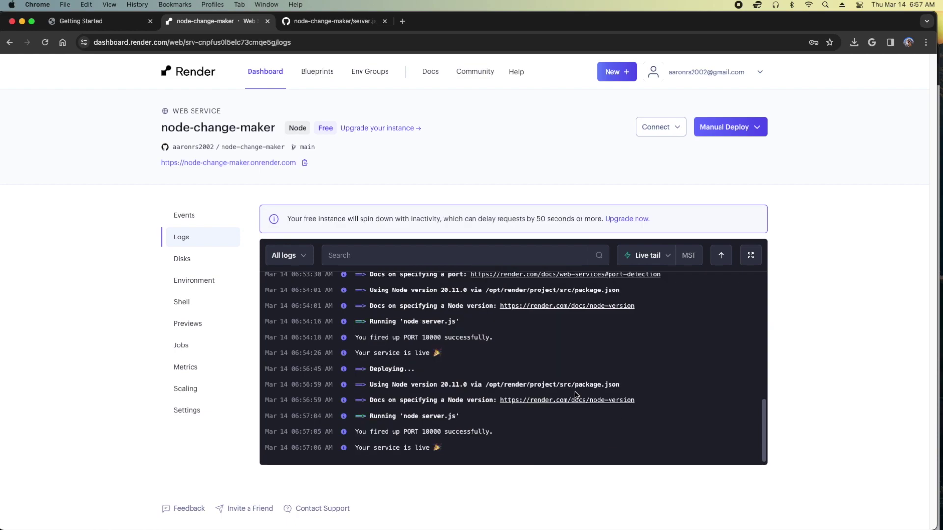
pyautogui.click(110, 22)
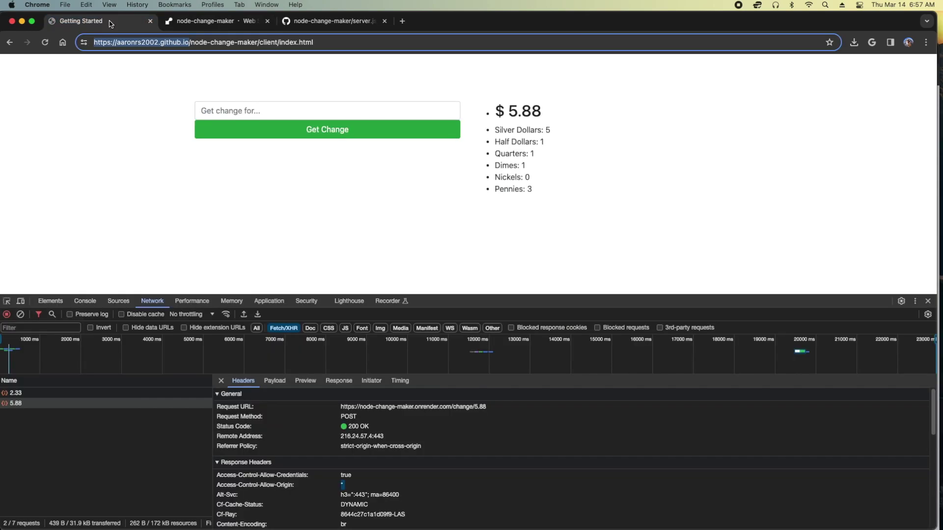
# Reload the change-maker page and clear its site data from Application storage
pyautogui.click(45, 42)
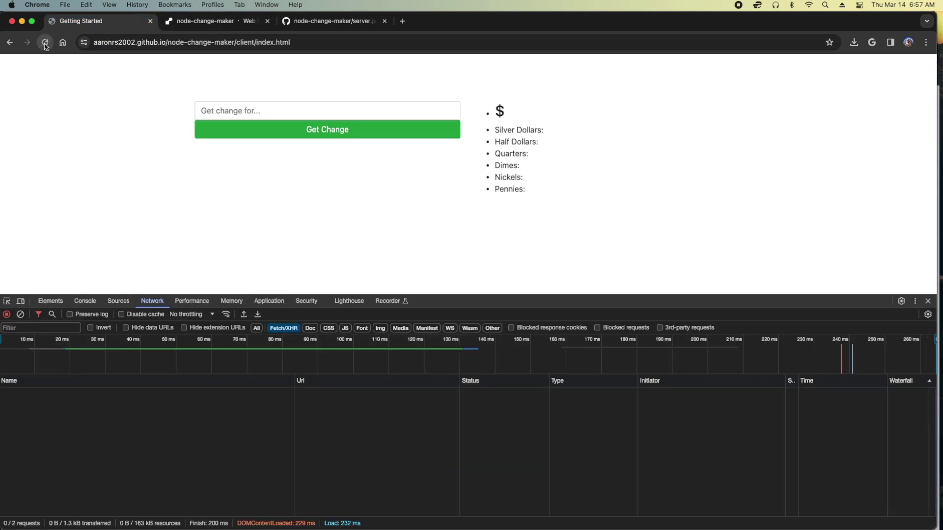
pyautogui.click(45, 43)
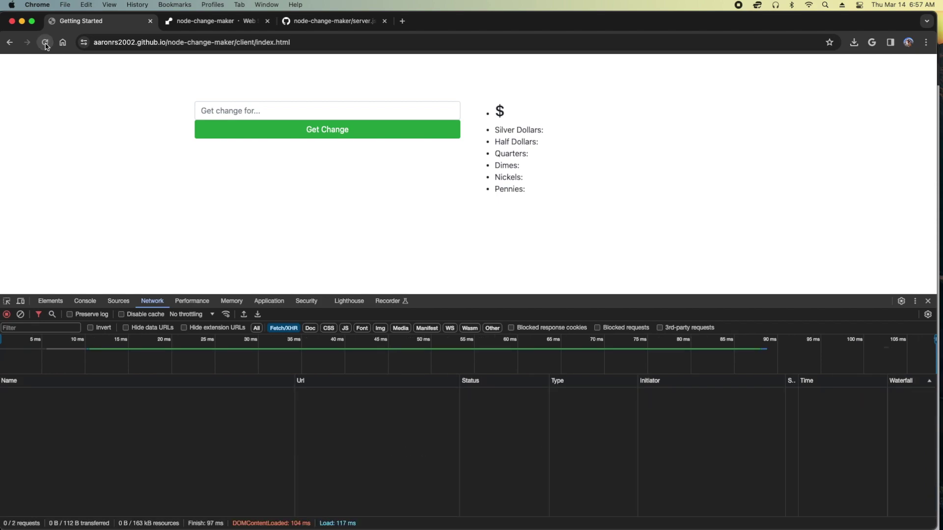
pyautogui.click(249, 111)
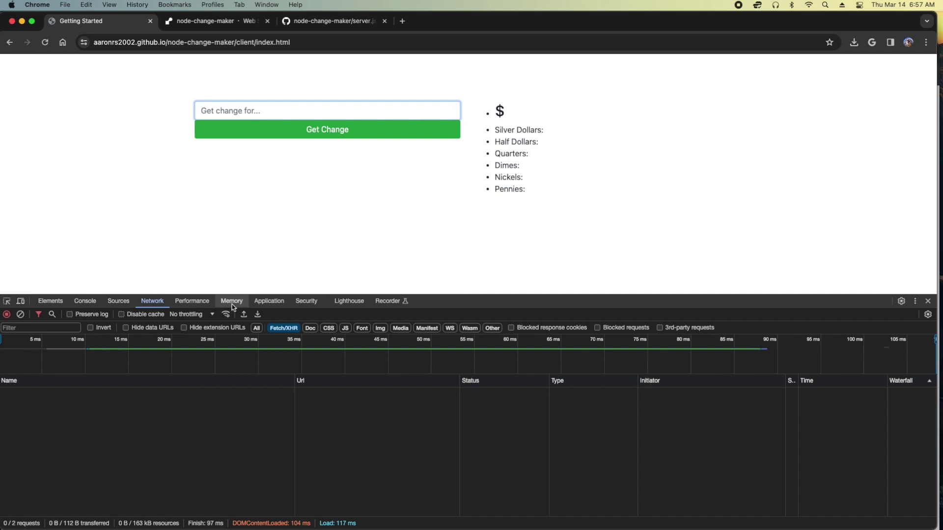
pyautogui.click(269, 301)
pyautogui.click(151, 484)
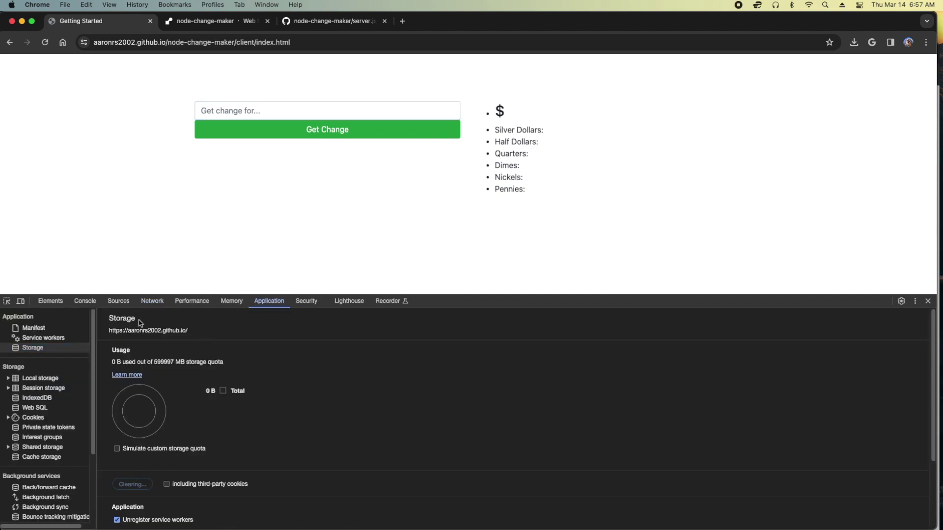
# Empty the cache with a hard reload and enter 5.87 as the amount
pyautogui.rightClick(45, 42)
pyautogui.click(61, 80)
pyautogui.click(219, 112)
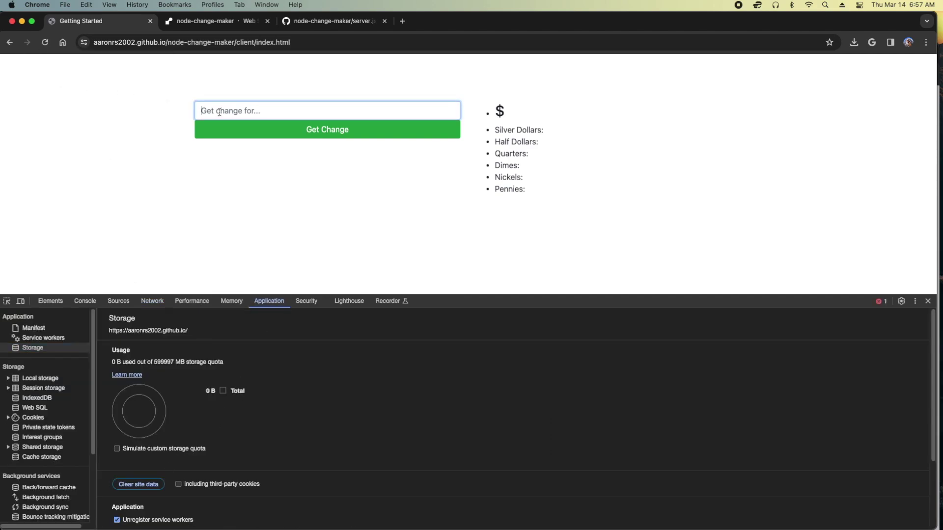
pyautogui.write('5.87')
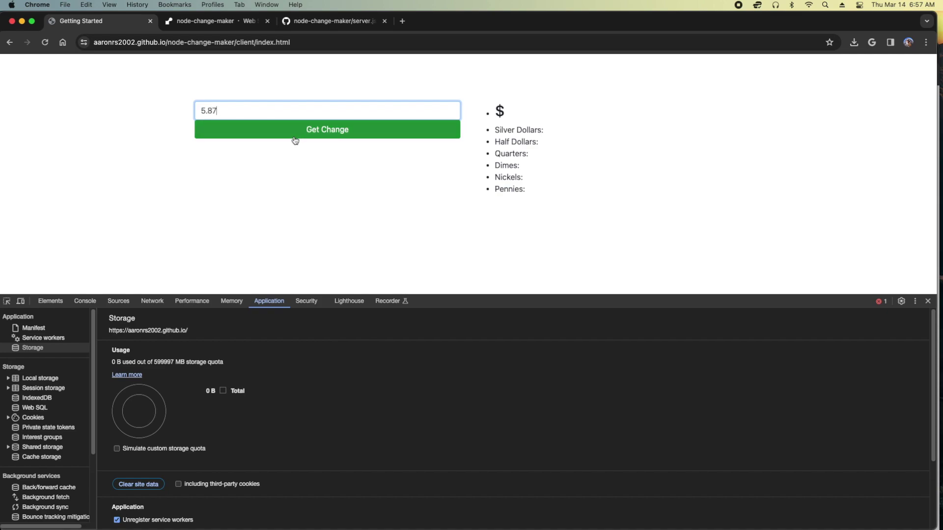
pyautogui.click(153, 301)
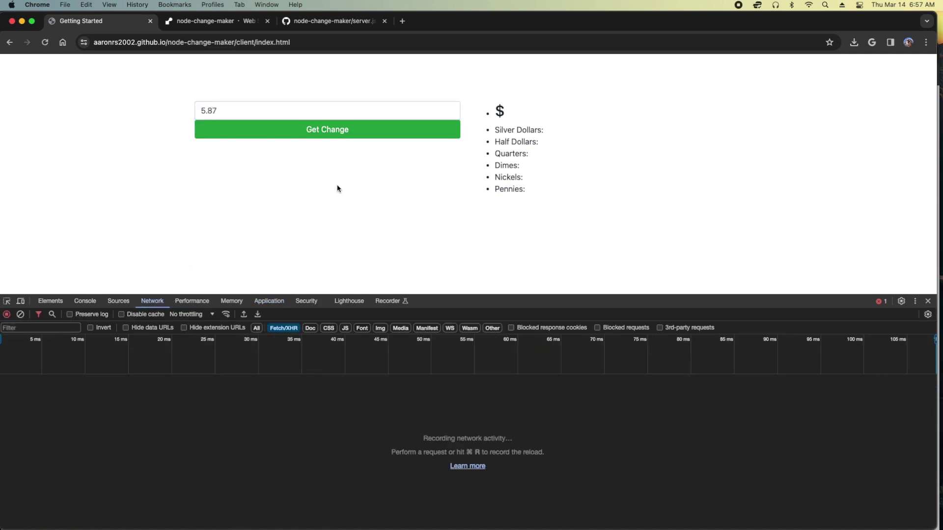
# Request change for 5.87 and verify the response headers allow the GitHub Pages origin
pyautogui.click(349, 135)
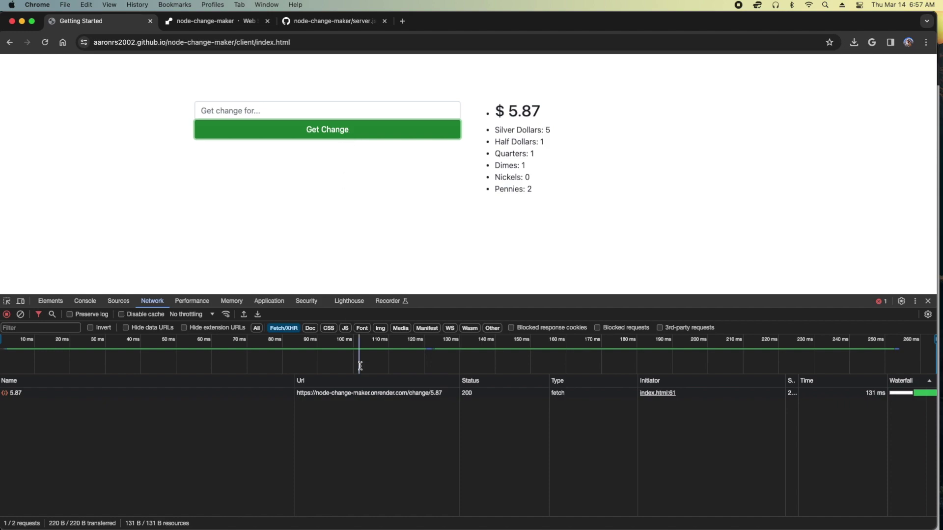
pyautogui.click(21, 395)
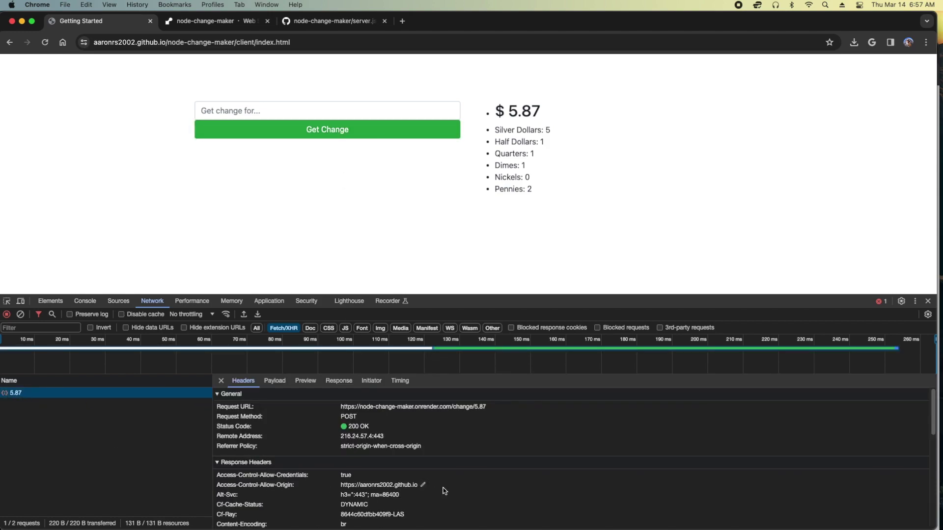
pyautogui.moveTo(428, 486); pyautogui.dragTo(342, 487)
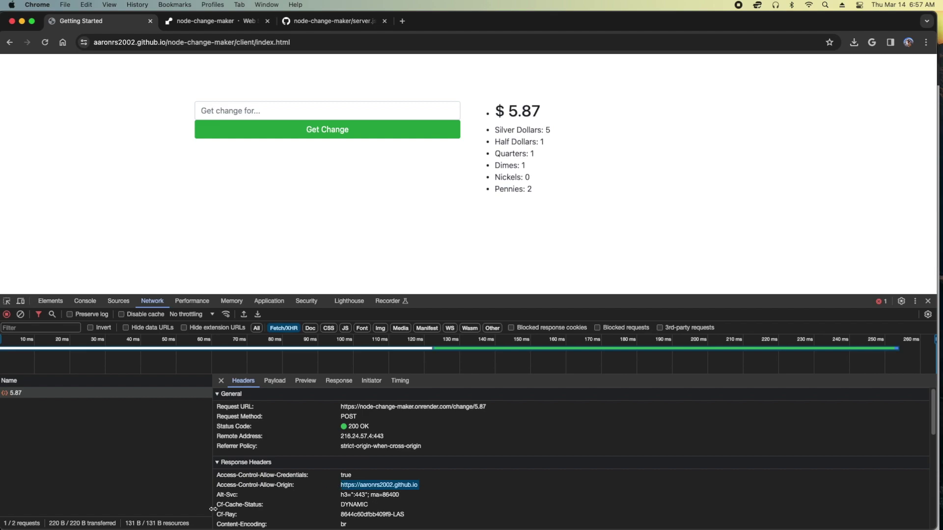
# Request change for 7.99 and review its payload, preview, response body and initiator
pyautogui.click(249, 111)
pyautogui.write('7.99')
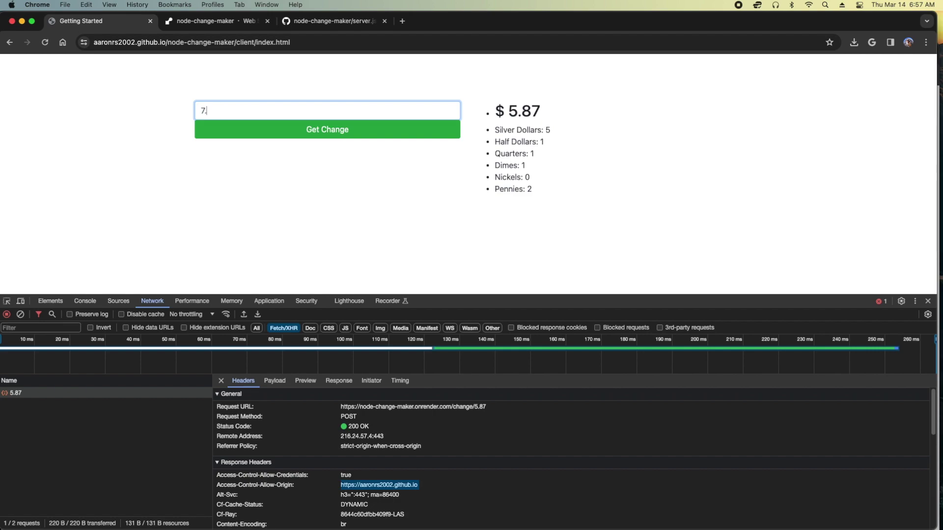
pyautogui.click(355, 131)
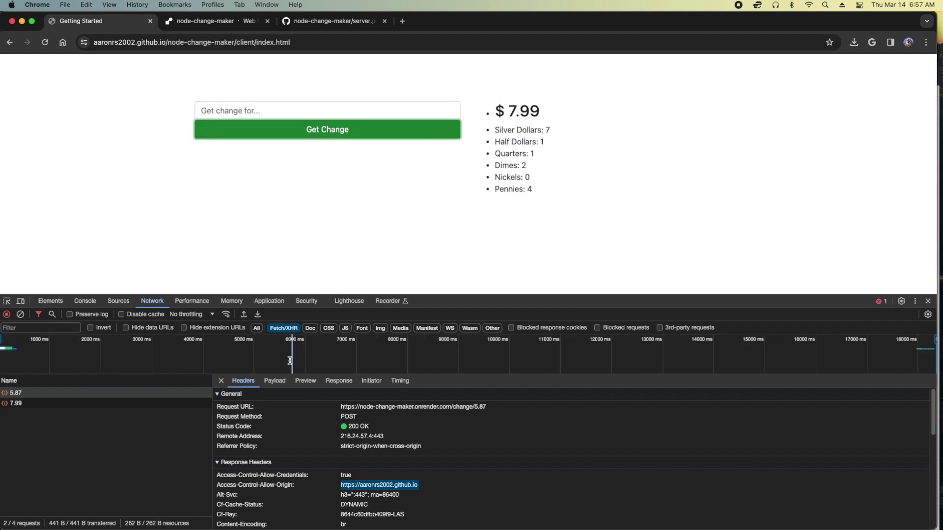
pyautogui.click(274, 381)
pyautogui.click(305, 381)
pyautogui.click(339, 381)
pyautogui.click(364, 382)
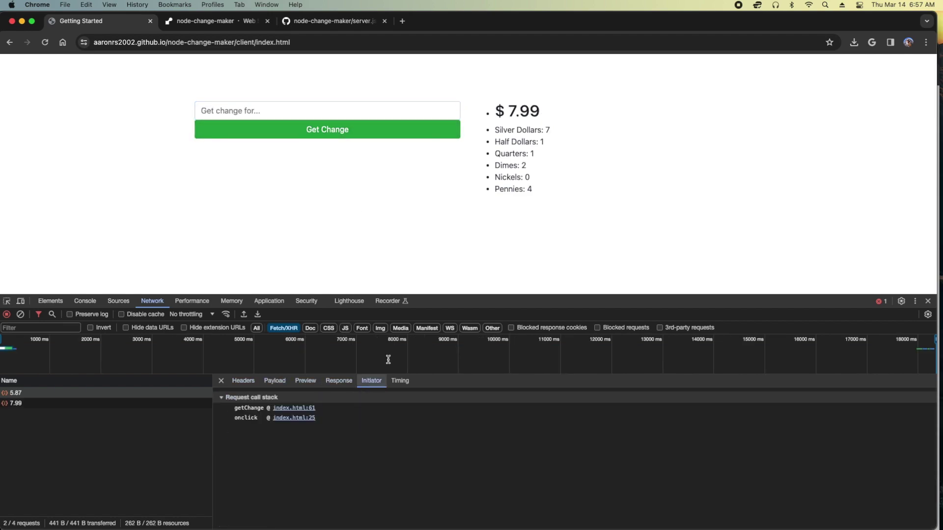